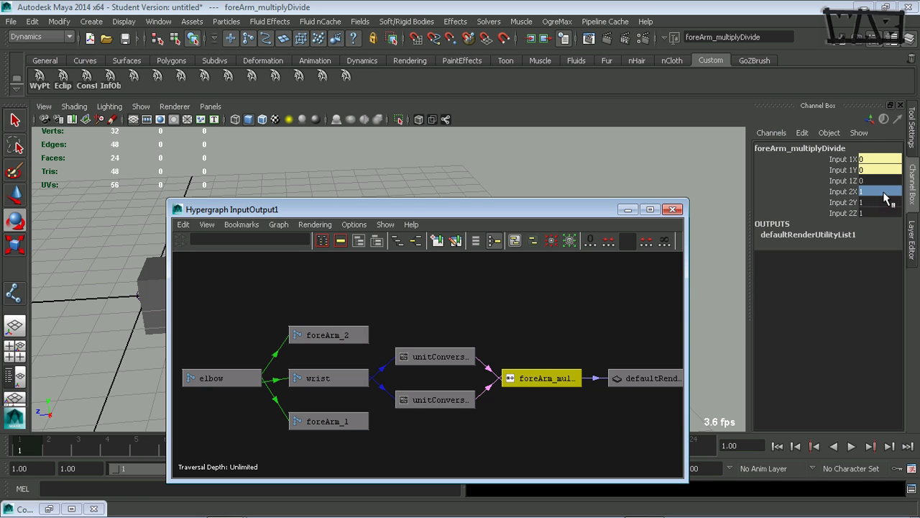
Step: Set the foreArm_multiplyDivide node's Input 2X to 0.33 and Input 2Y to 0.66
drag(405, 208, 543, 336)
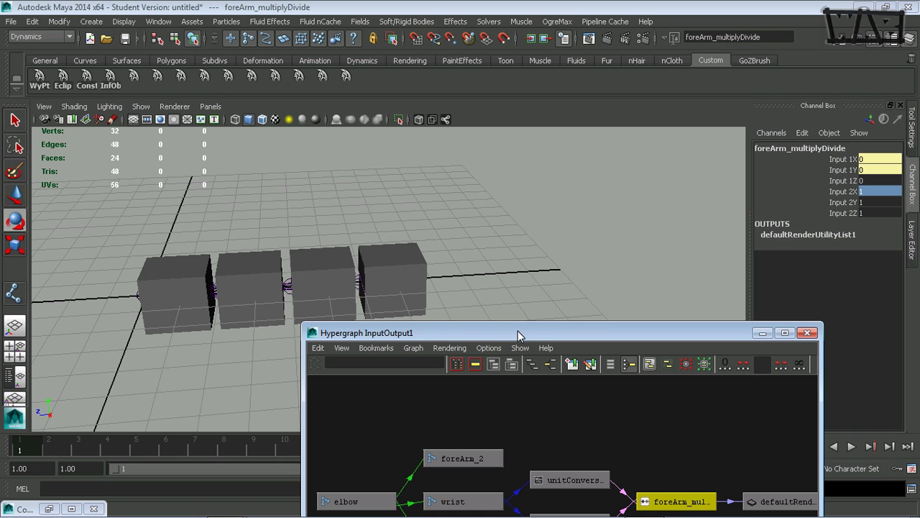
drag(518, 333, 479, 281)
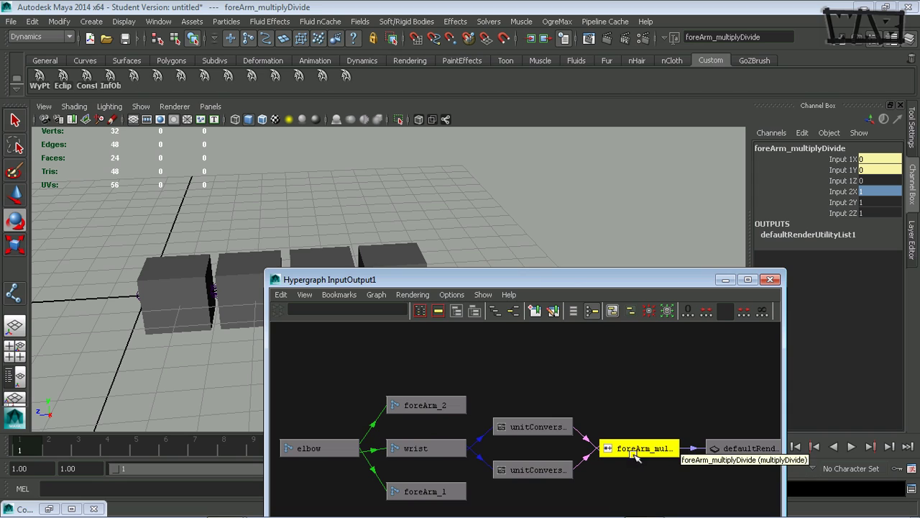
click(882, 192)
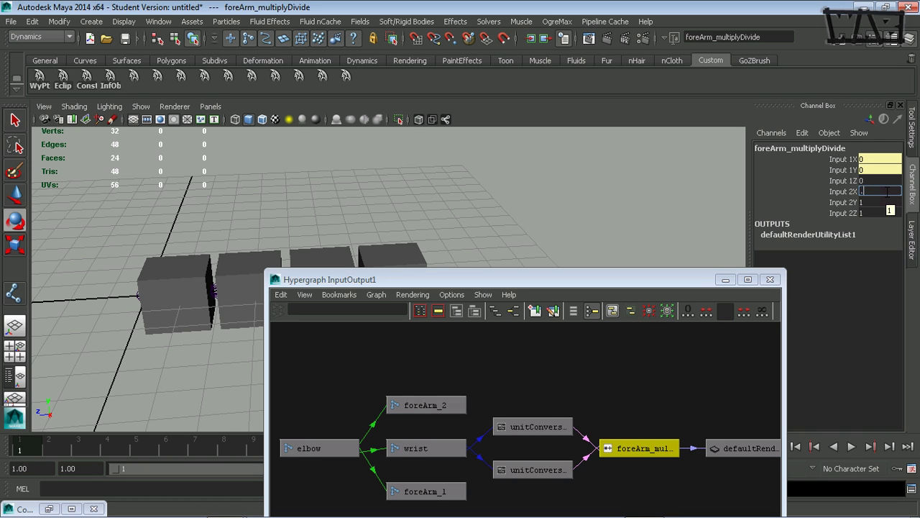
key(Return)
click(889, 202)
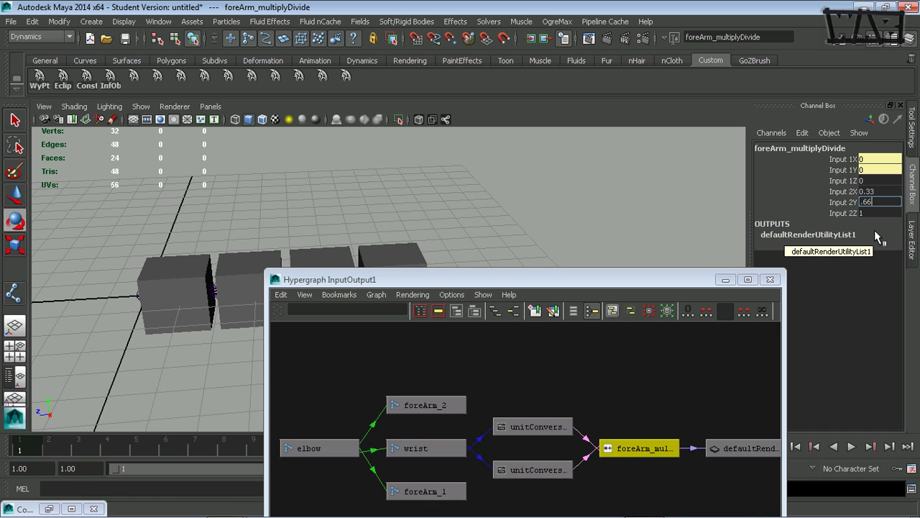
key(Return)
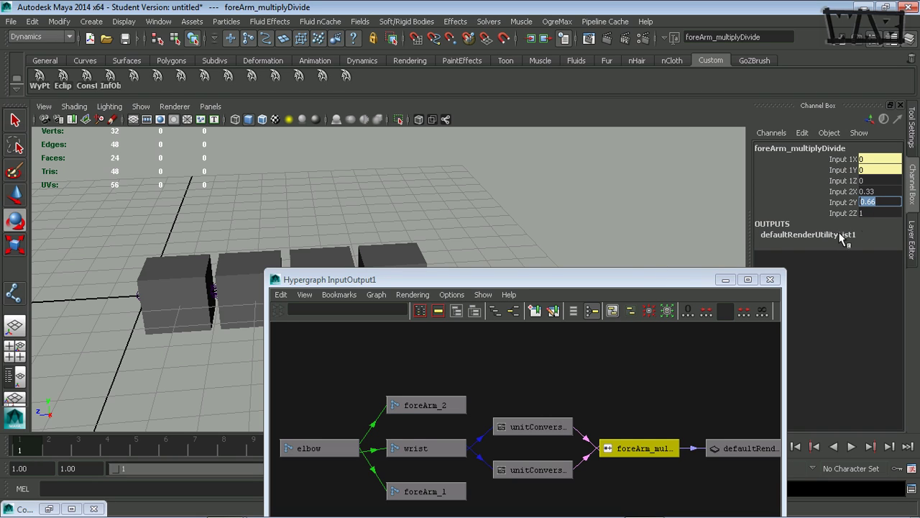
Step: Rotate the end cube at the wrist, pCube1, by about 39 degrees around the arm's lengthwise axis
click(689, 280)
drag(689, 281, 758, 311)
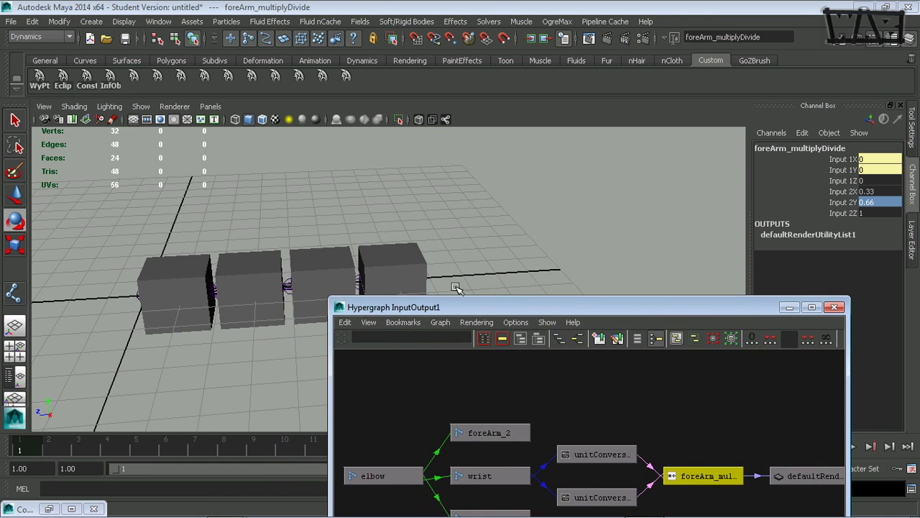
click(401, 273)
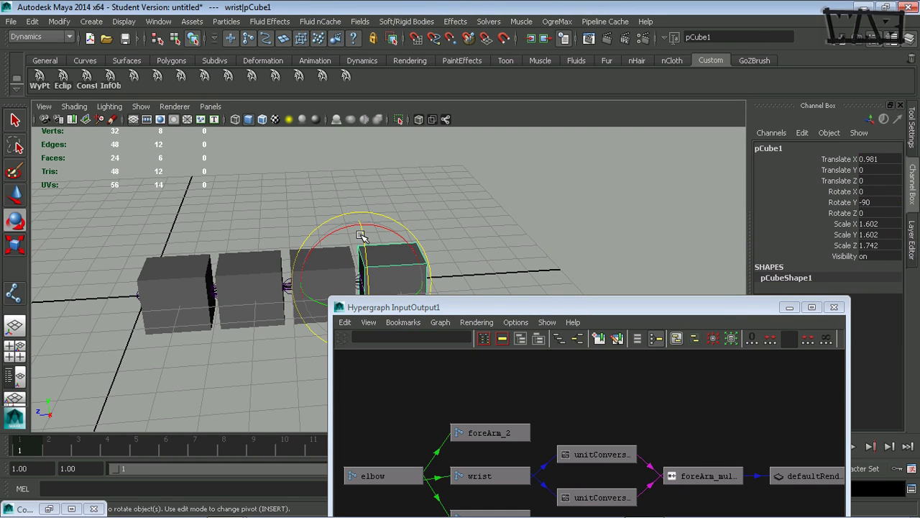
drag(363, 239, 369, 272)
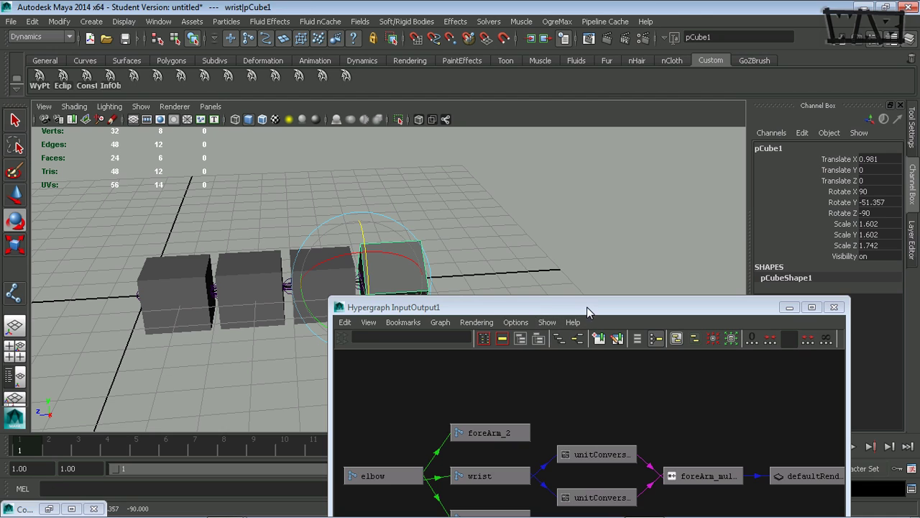
Step: Examine the foreArm_multiplyDivide node's operation, input values and node behavior in its full attribute view
drag(588, 307, 591, 194)
click(701, 363)
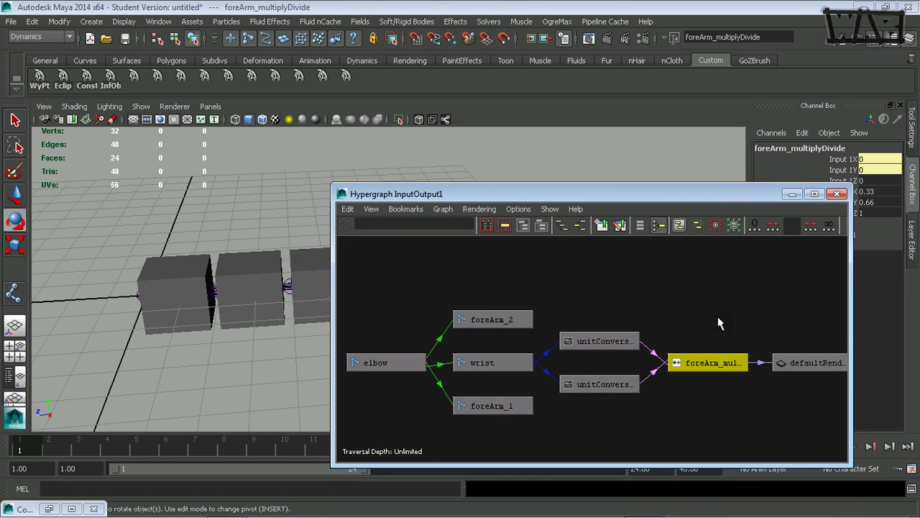
drag(681, 207, 645, 210)
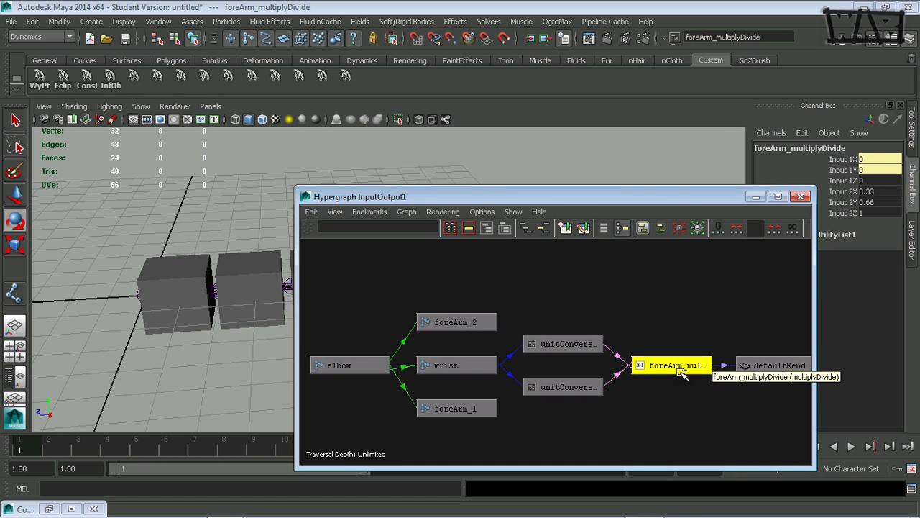
double_click(644, 367)
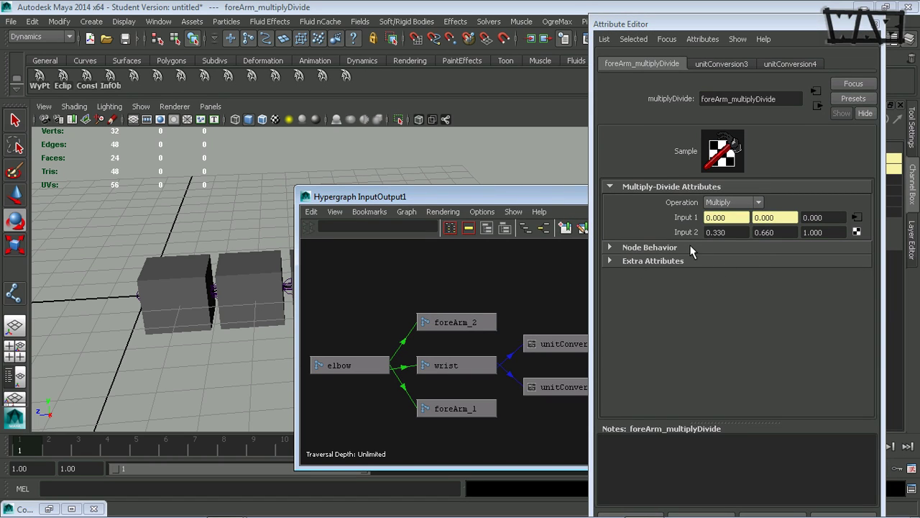
click(609, 247)
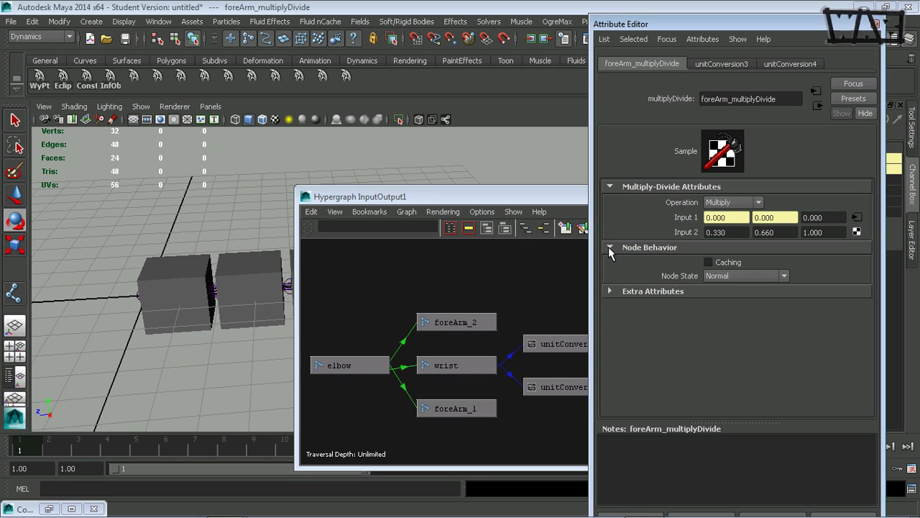
click(608, 247)
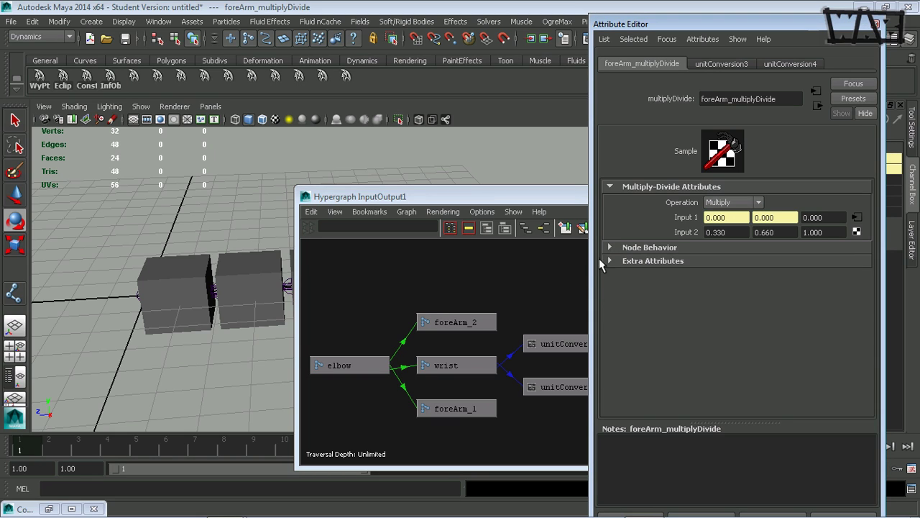
click(876, 26)
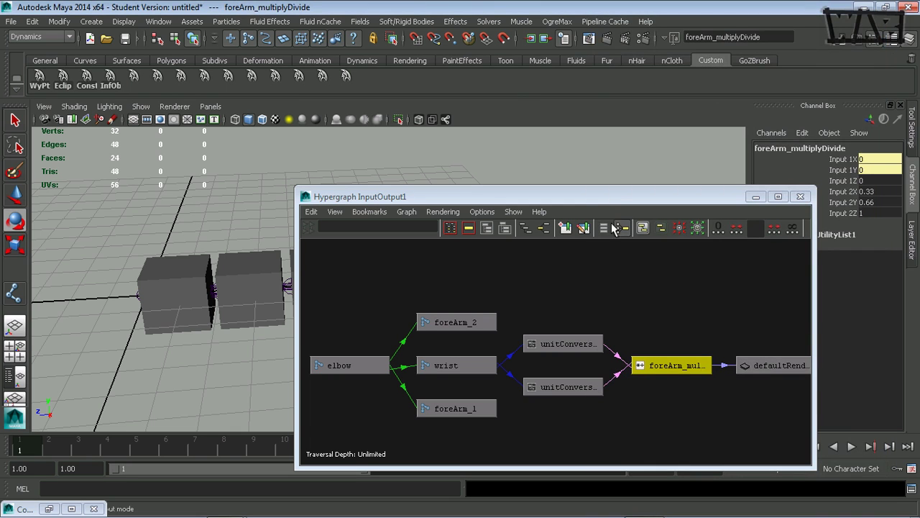
Step: Connect the foreArm_multiplyDivide node's outputX to the rotateX of foreArm_1 with the Connection Editor
drag(611, 204, 726, 200)
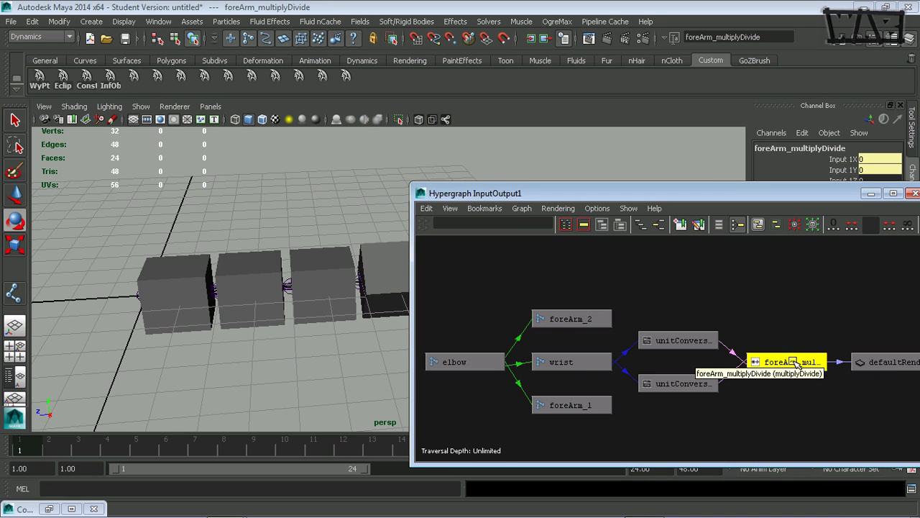
mouse_move(759, 193)
mouse_down()
mouse_move(744, 333)
mouse_move(724, 308)
mouse_move(748, 201)
mouse_up()
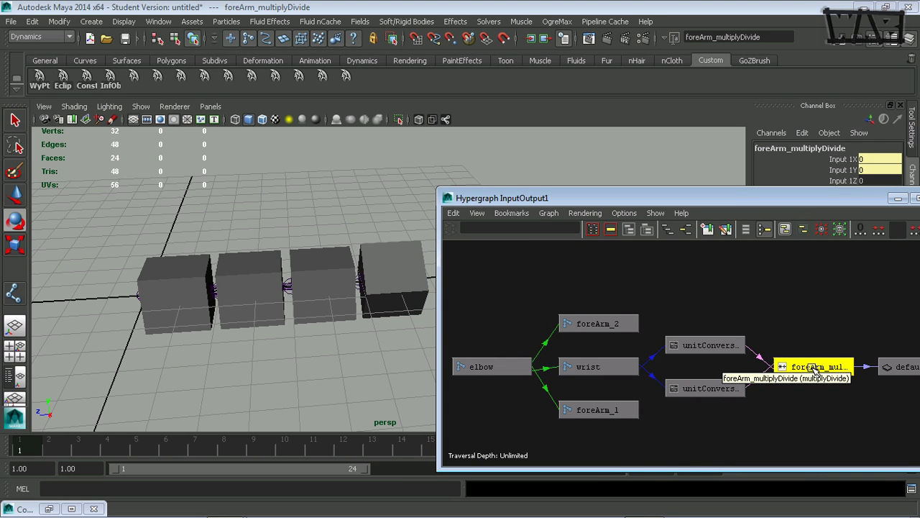
middle_drag(814, 369, 606, 415)
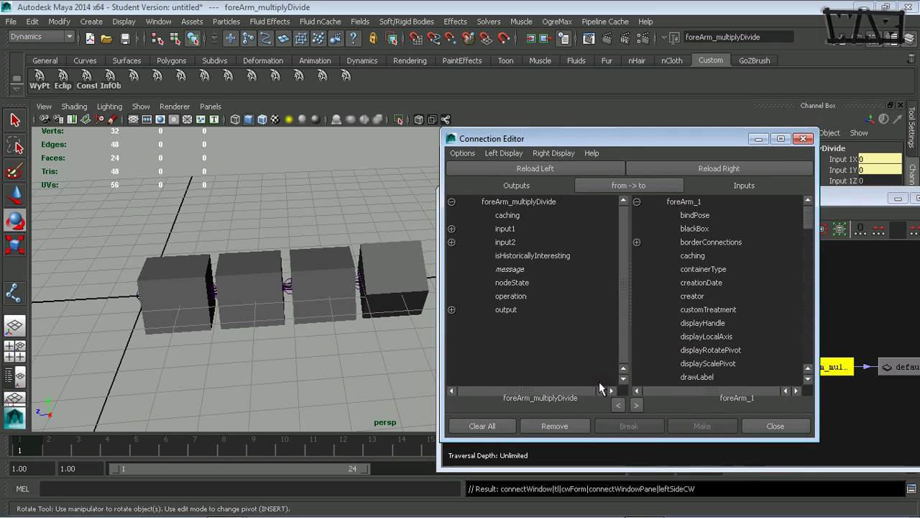
click(452, 310)
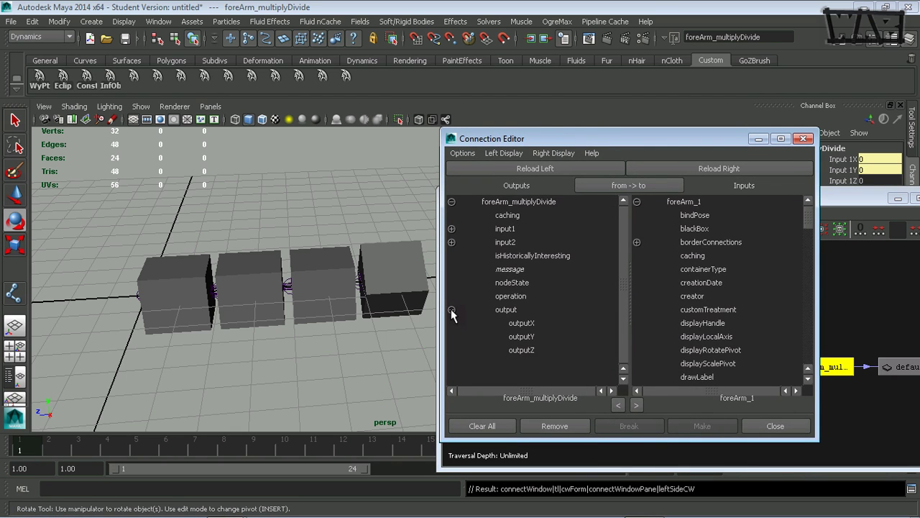
click(522, 320)
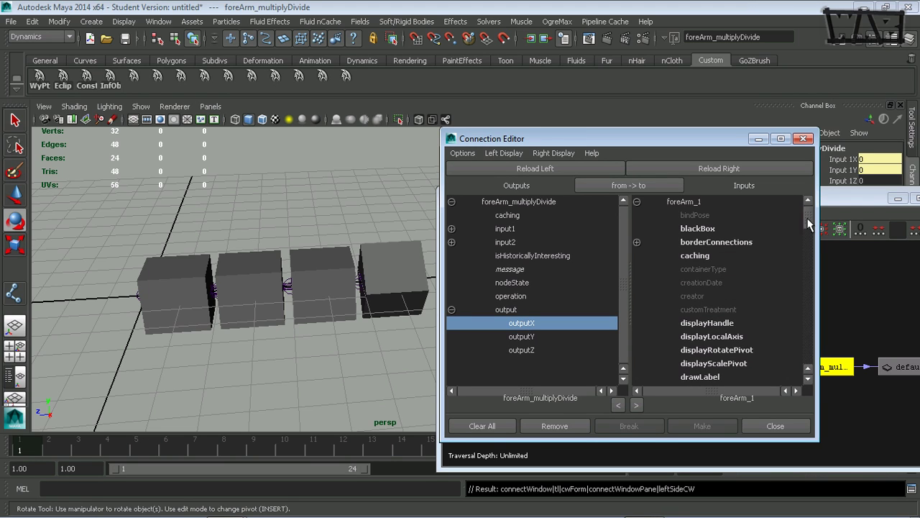
drag(809, 224, 811, 327)
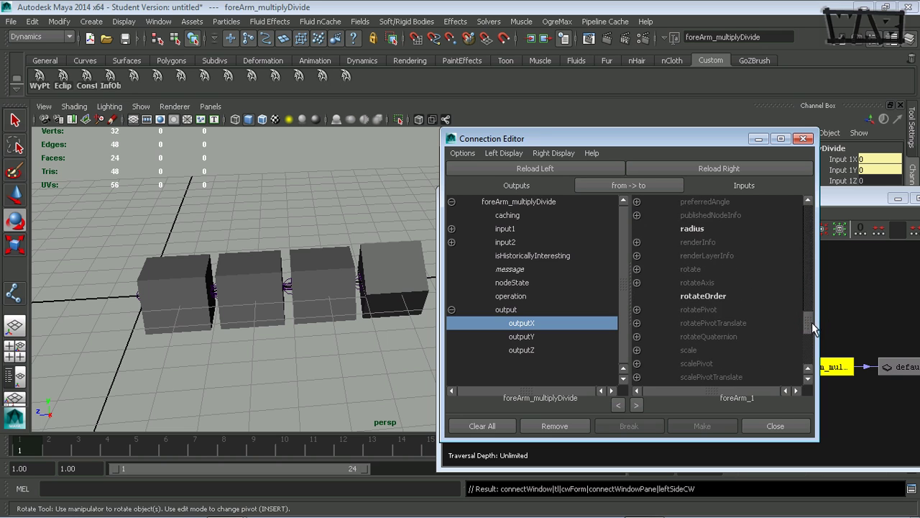
click(637, 269)
click(708, 282)
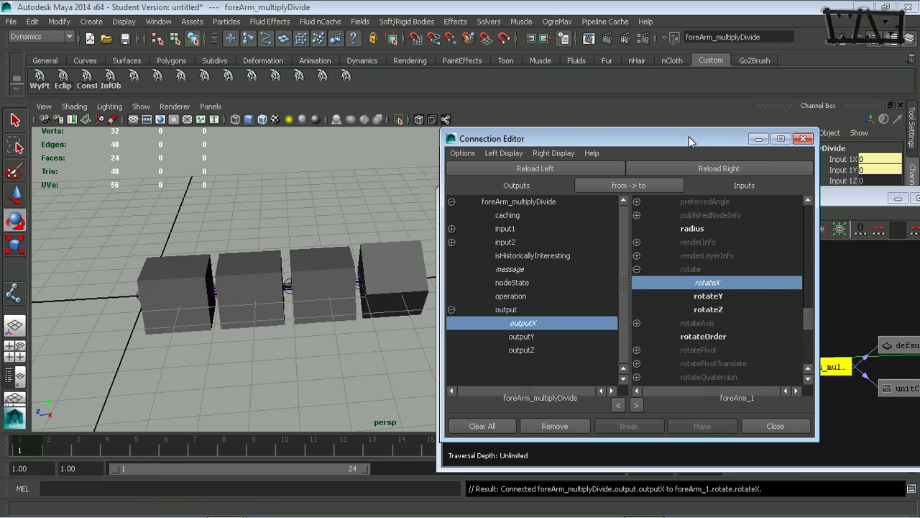
drag(688, 137, 625, 112)
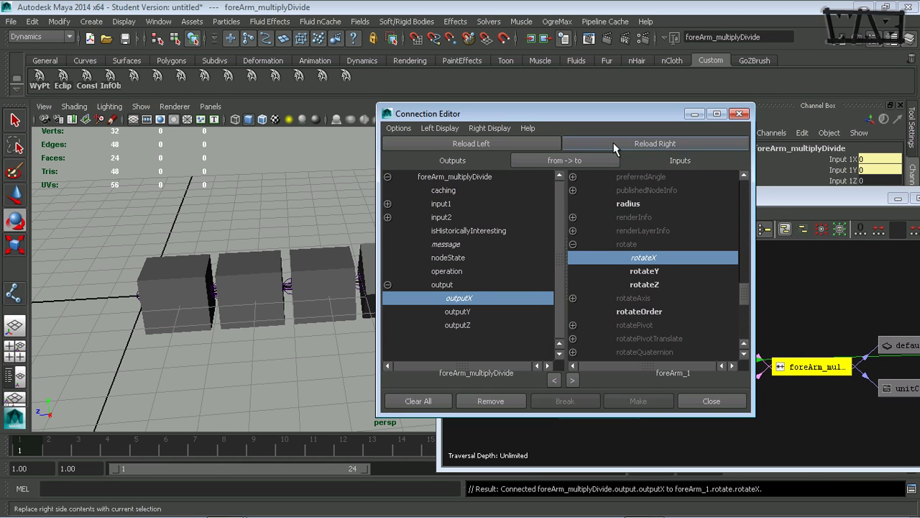
drag(525, 116, 461, 184)
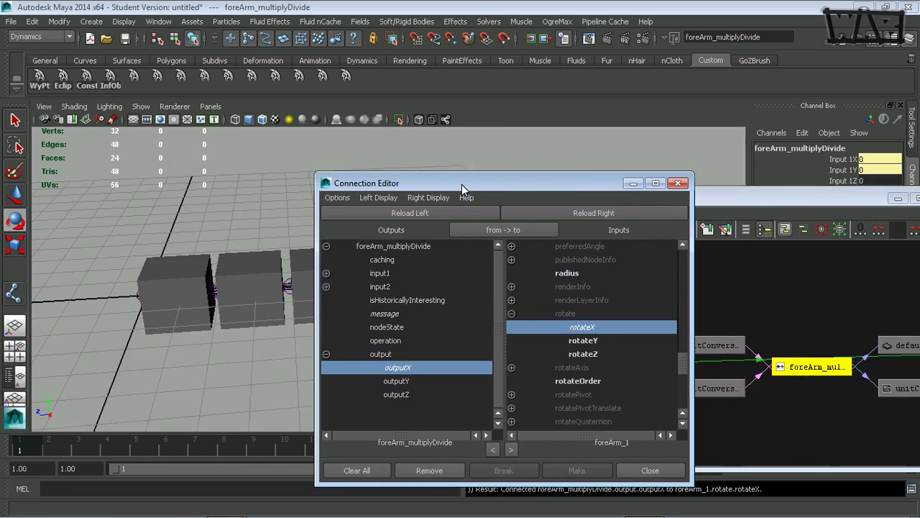
click(678, 181)
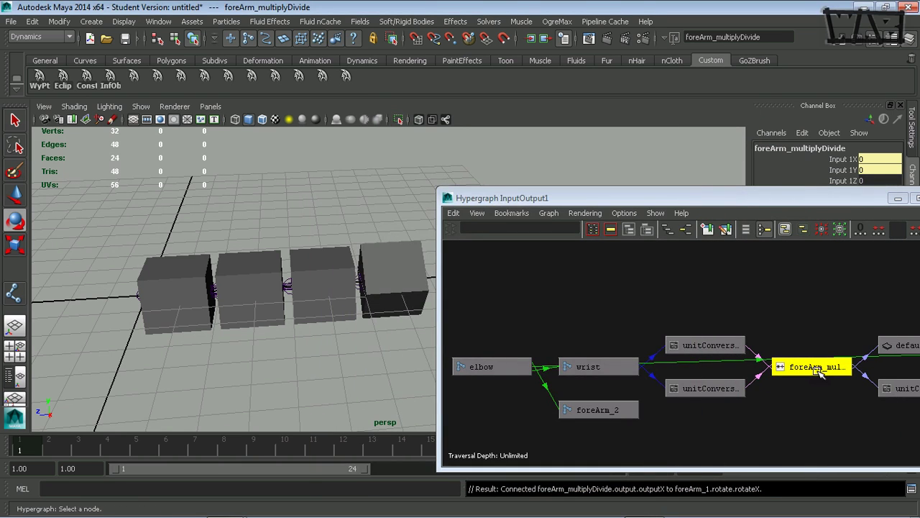
Step: Reposition the elbow and foreArm_1 nodes above the rest of the network in the Hypergraph
click(491, 374)
drag(492, 381, 519, 299)
alt+right_drag(850, 394, 680, 387)
alt+middle_drag(681, 387, 559, 405)
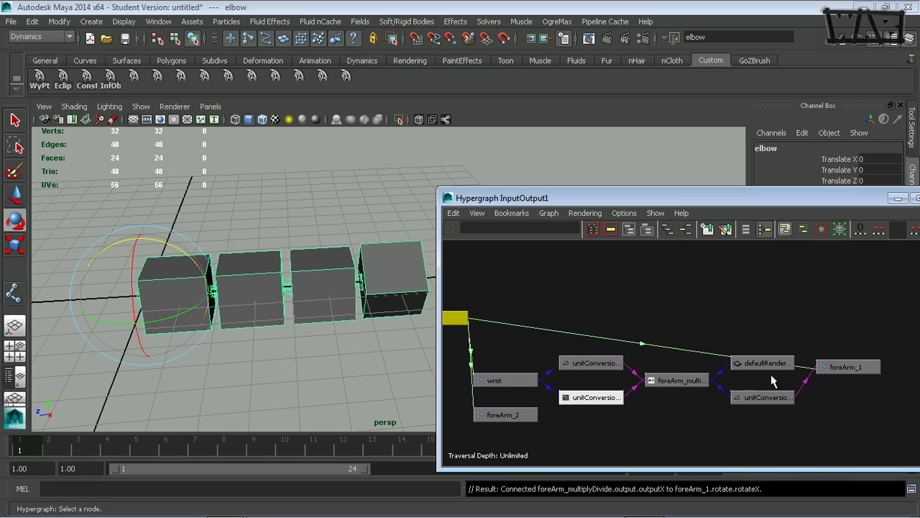
drag(844, 368, 842, 322)
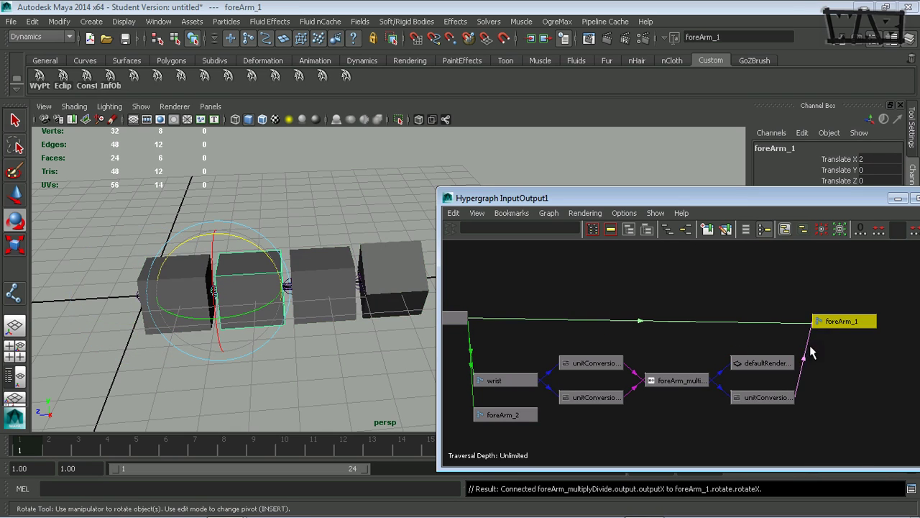
alt+middle_drag(811, 353, 835, 319)
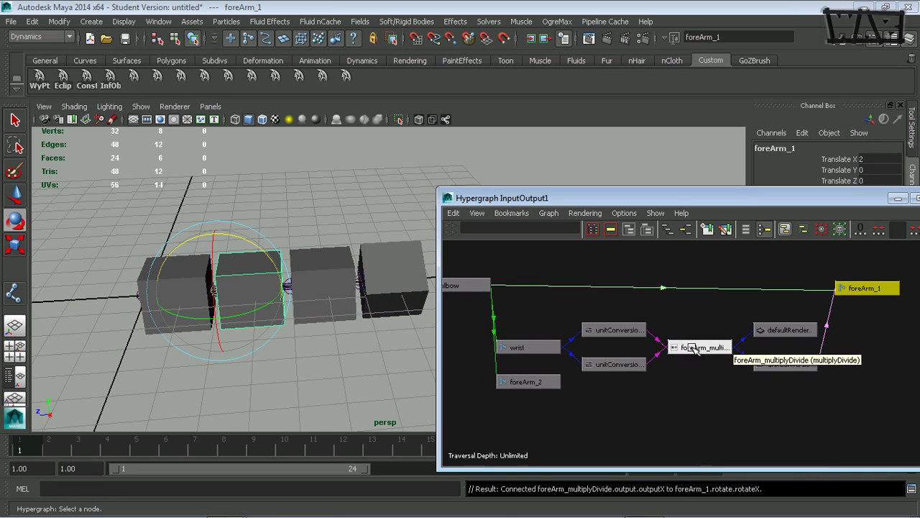
Step: Connect the foreArm_multiplyDivide node's outputY to the rotateX of foreArm_2 with the Connection Editor
middle_drag(694, 348, 550, 389)
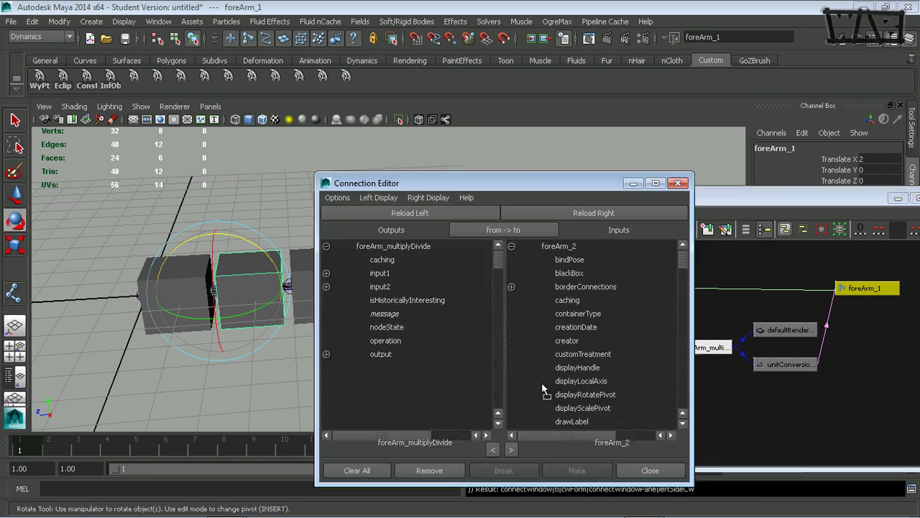
click(326, 354)
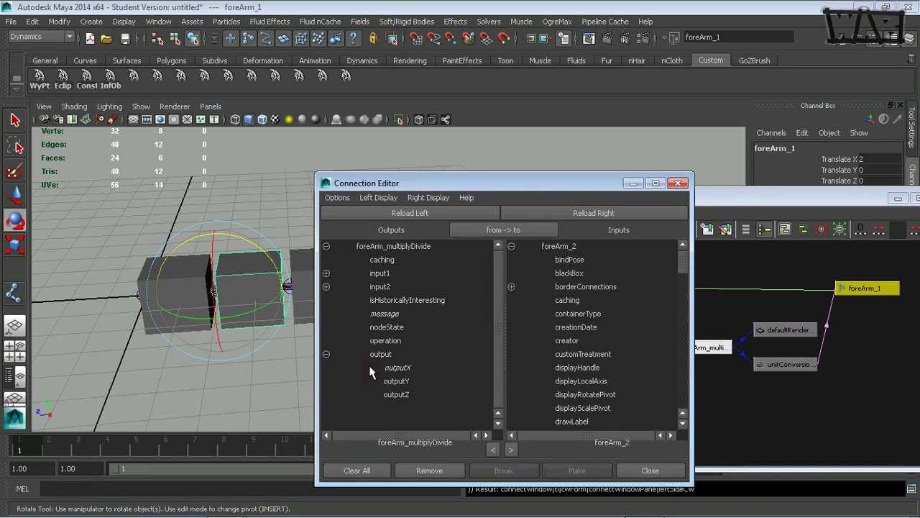
click(405, 382)
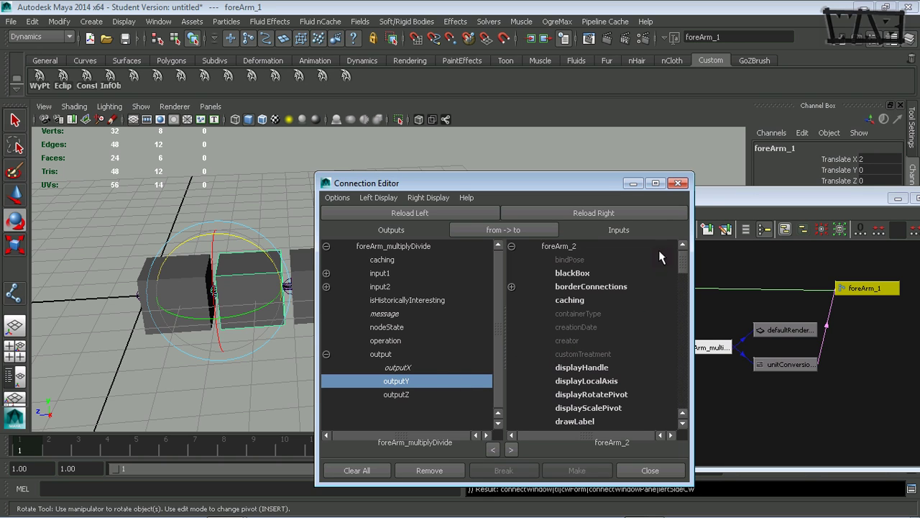
drag(682, 265, 690, 357)
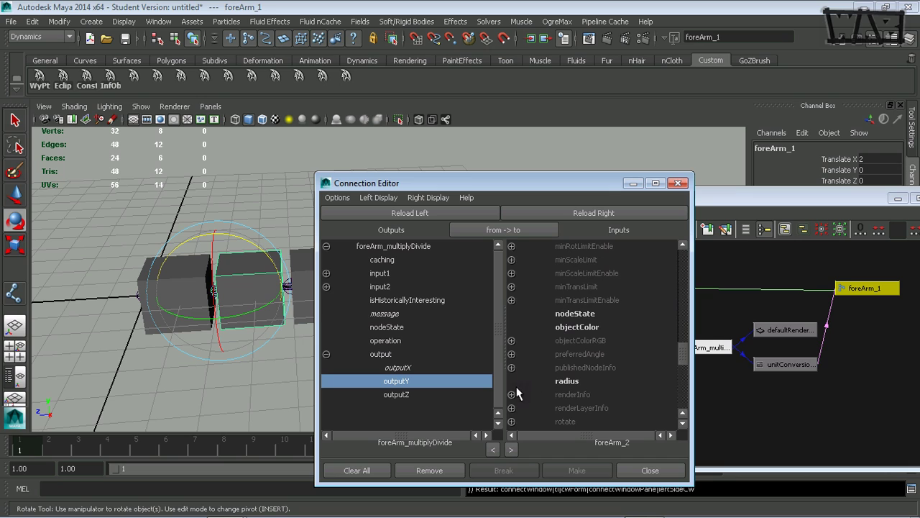
click(511, 422)
drag(680, 352, 683, 359)
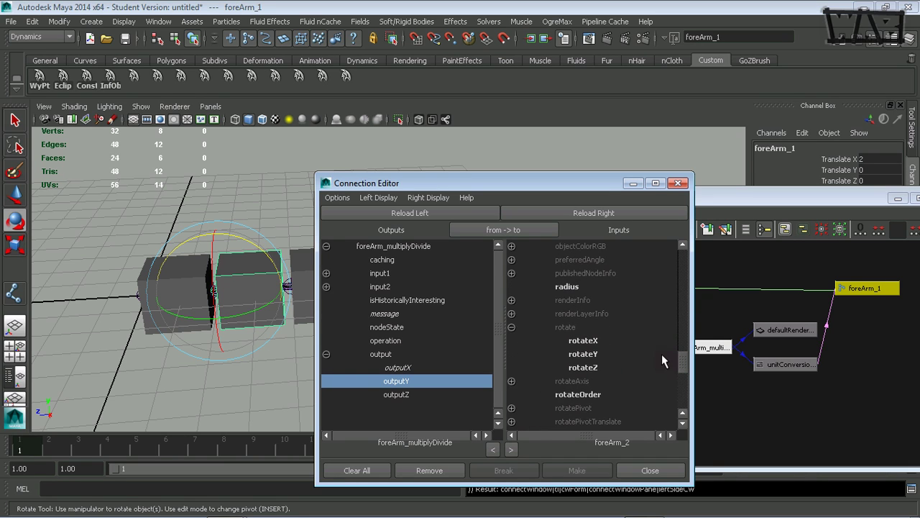
click(593, 341)
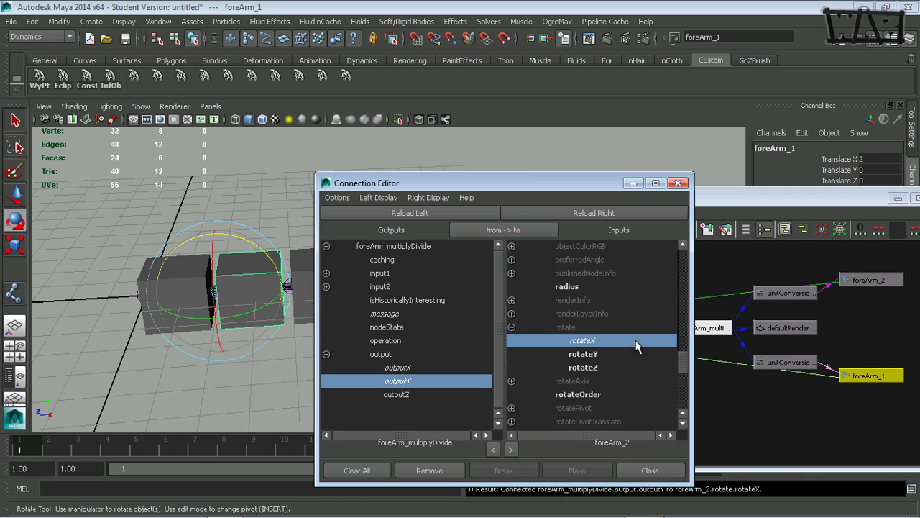
click(648, 471)
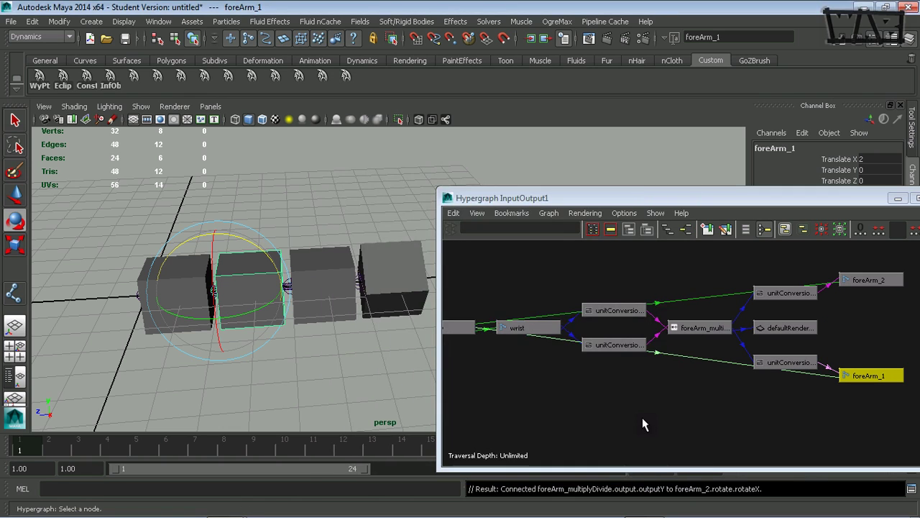
drag(736, 194, 639, 178)
alt+right_drag(689, 346, 561, 347)
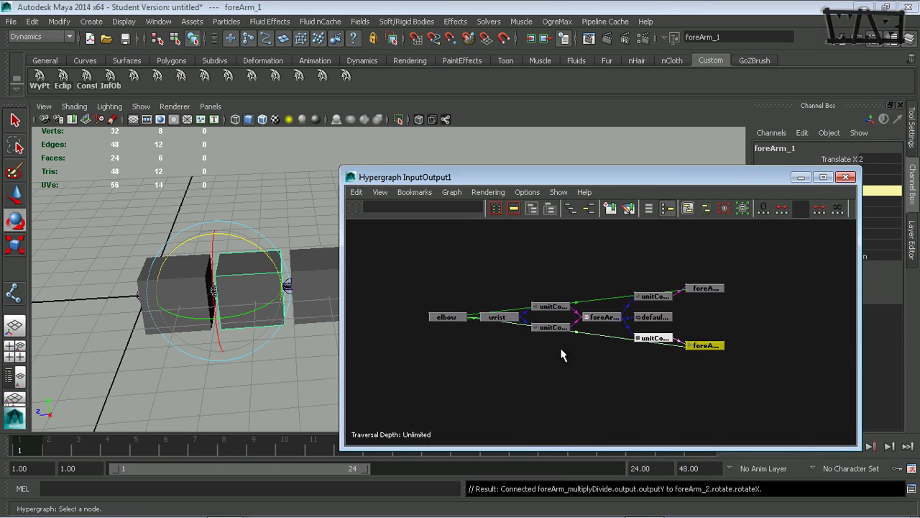
Step: Reposition the elbow node above the wrist node in the Hypergraph and minimize the graph window
mouse_move(563, 345)
alt+middle_down()
mouse_move(561, 322)
mouse_move(563, 342)
alt+middle_up()
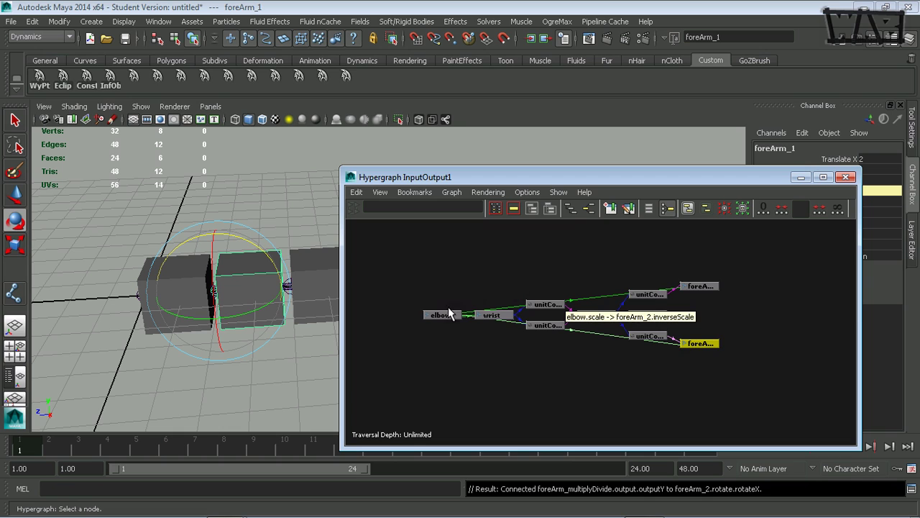
drag(449, 315, 445, 286)
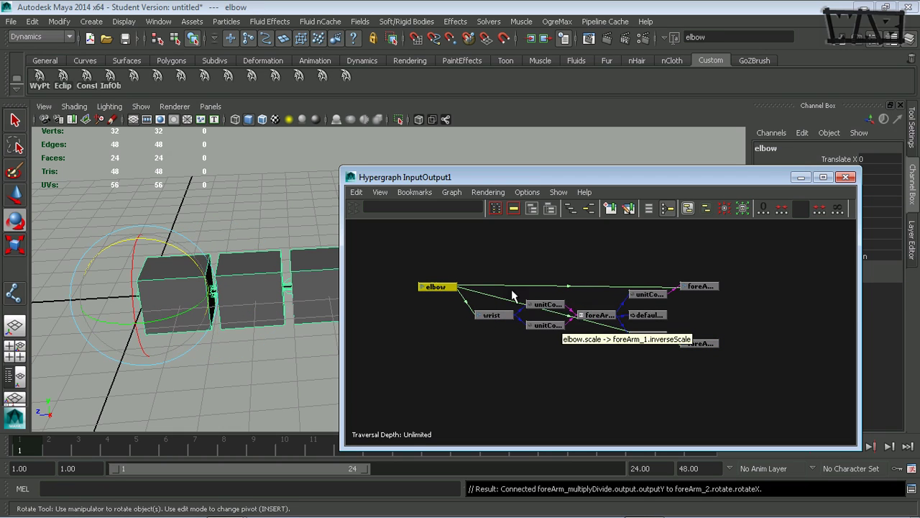
click(800, 178)
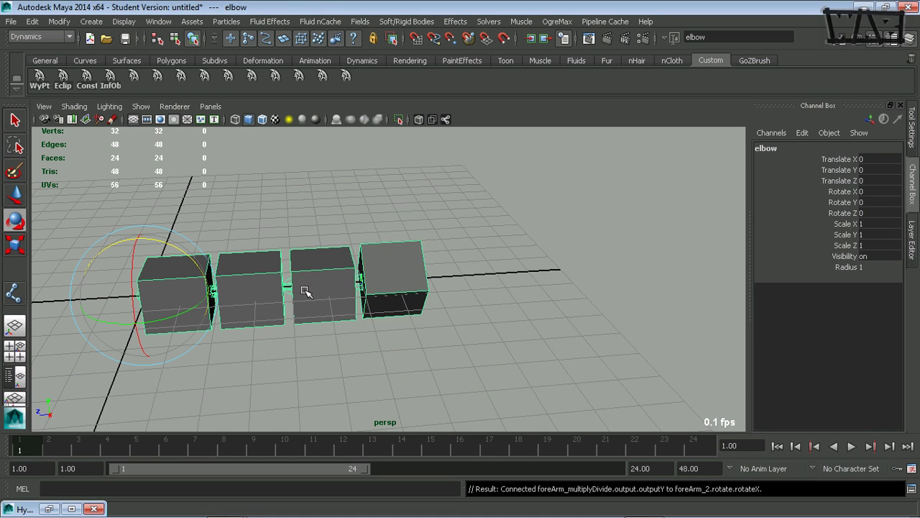
Step: Try to straighten the cube at the wrist by rotating it about its own Y axis
click(395, 277)
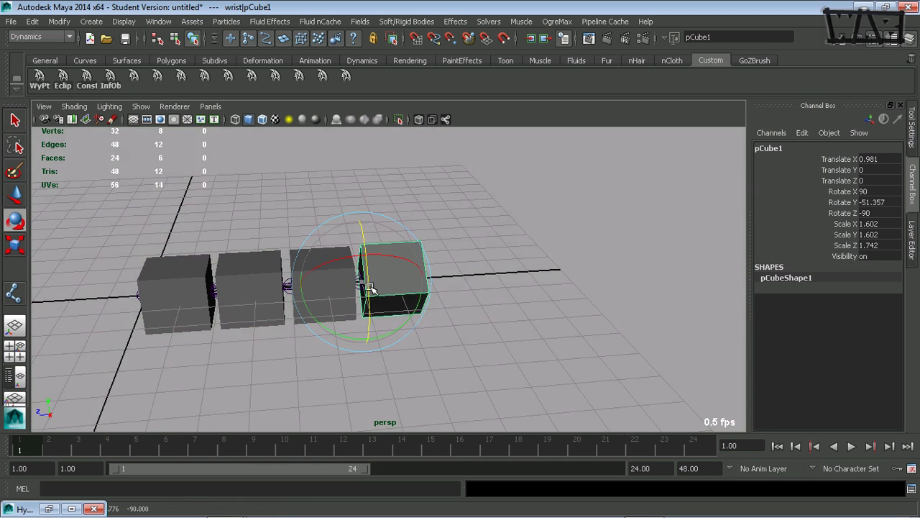
drag(372, 274, 376, 239)
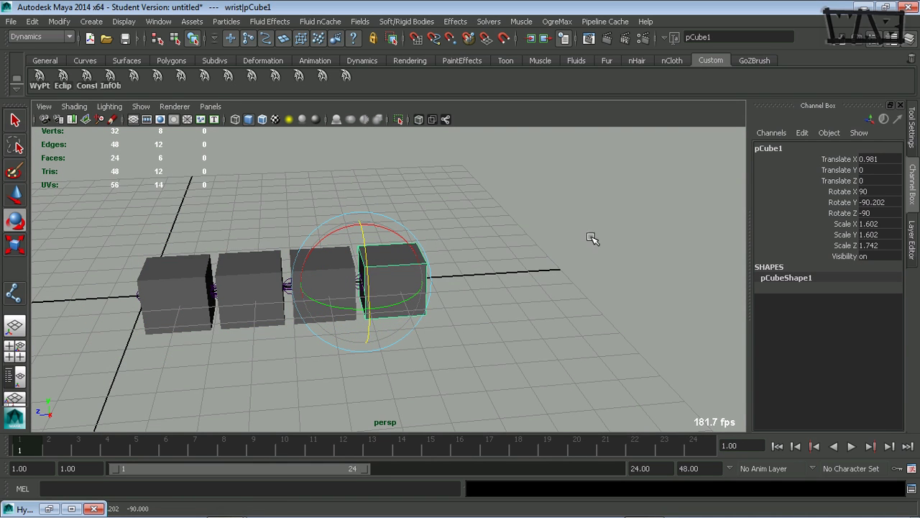
mouse_move(419, 323)
alt+mouse_down()
mouse_move(403, 302)
mouse_move(395, 315)
mouse_move(404, 320)
alt+mouse_up()
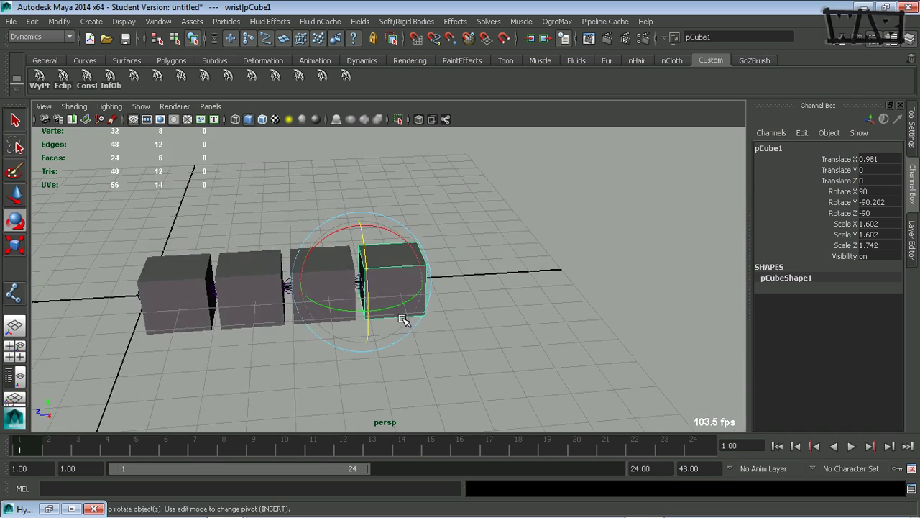
alt+middle_drag(404, 320, 452, 291)
alt+drag(451, 291, 419, 302)
alt+right_drag(419, 302, 536, 283)
alt+middle_drag(537, 283, 510, 292)
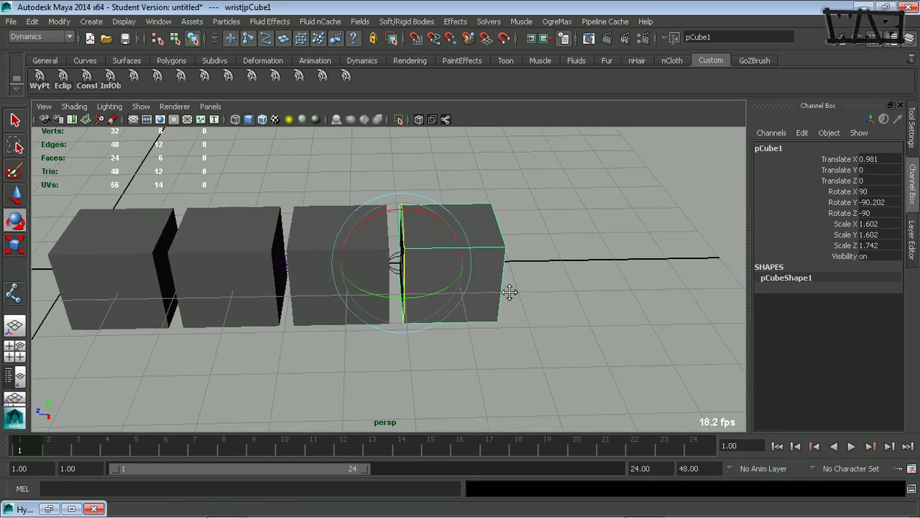
alt+drag(467, 300, 499, 251)
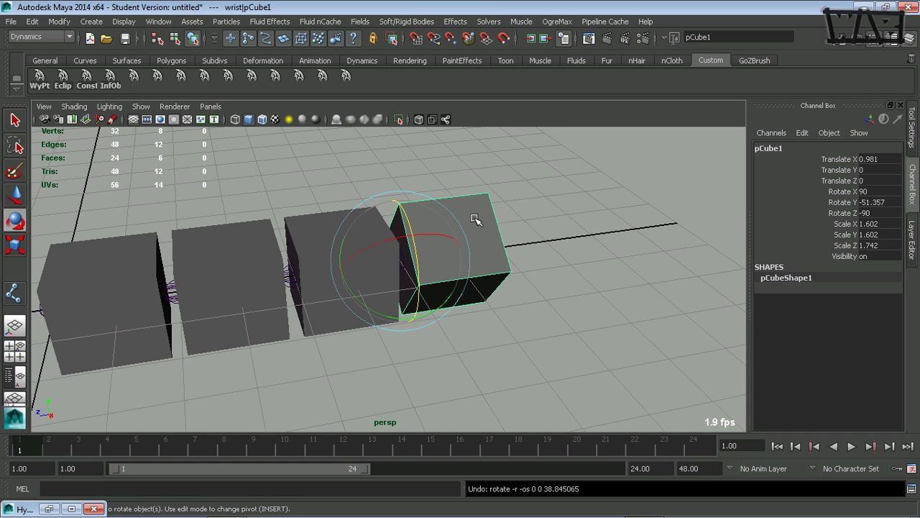
Step: Set the wrist cube's Rotate Y to 0 and select its parent wrist joint
click(476, 216)
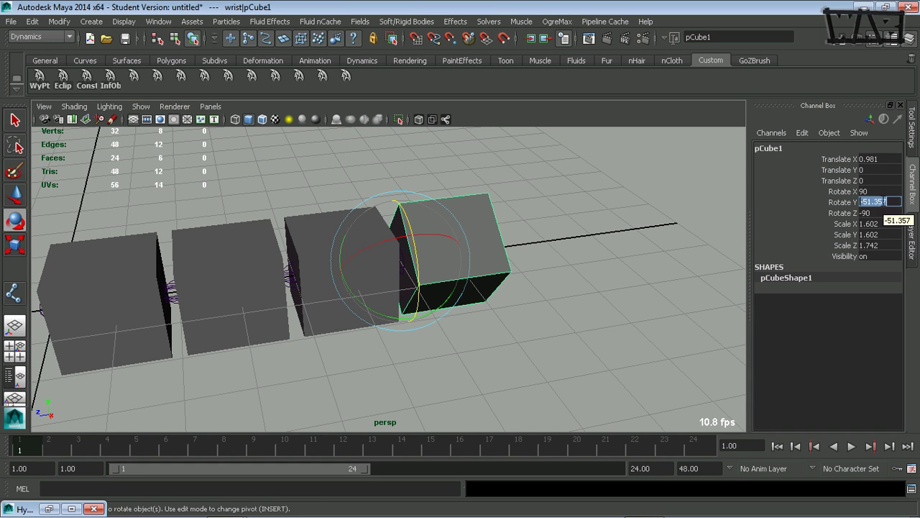
text(0)
key(Return)
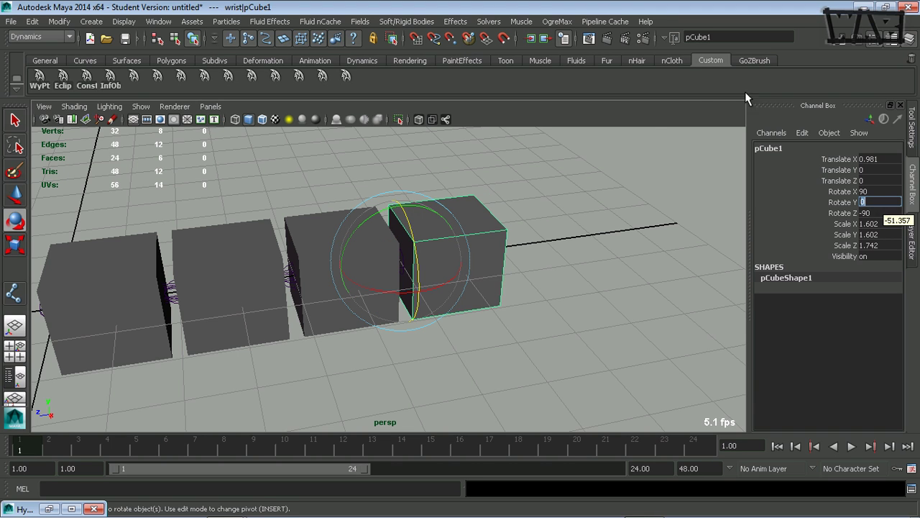
key(shift+Tab)
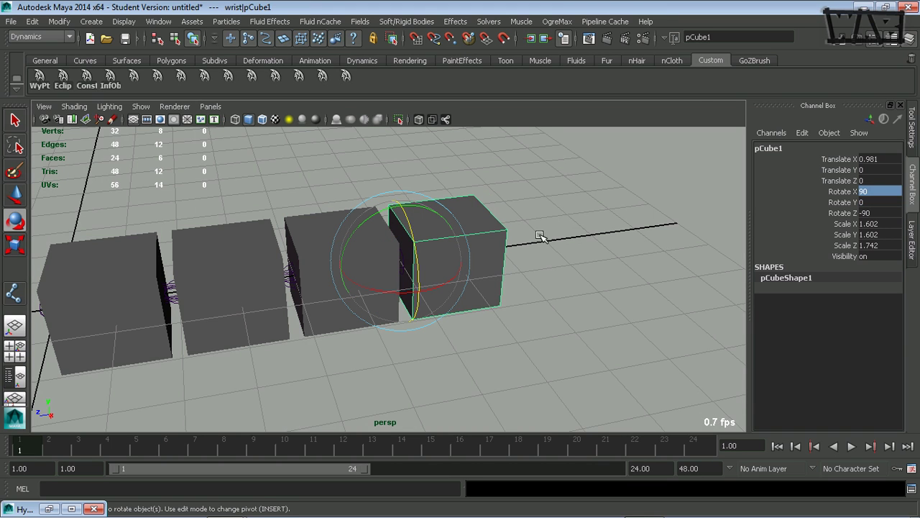
key(Up)
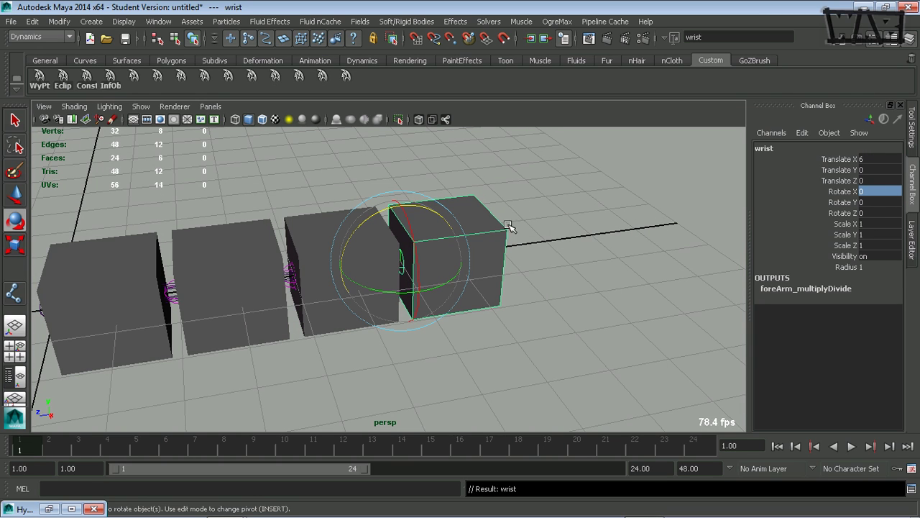
Step: Twist the wrist joint back and forth about X, and tilt it to about -16 degrees in Y and 18 degrees in Z
drag(417, 225, 431, 322)
alt+drag(363, 288, 390, 247)
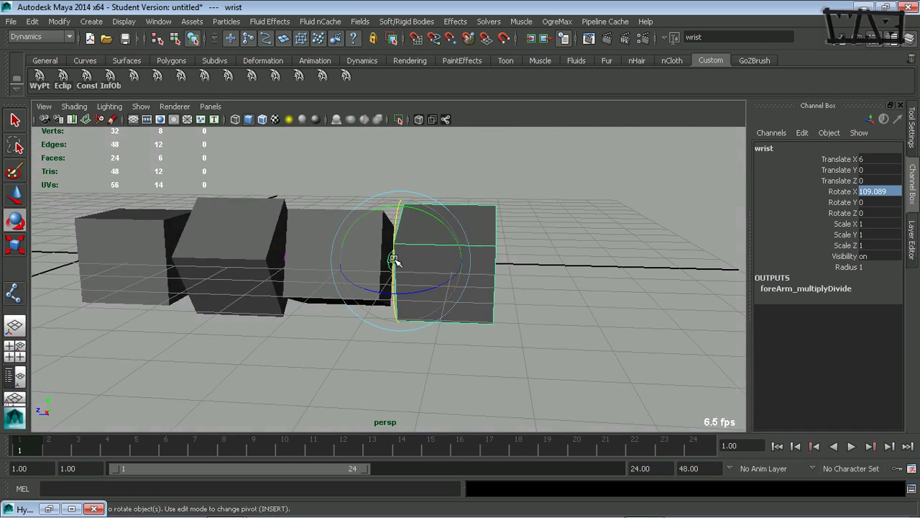
middle_drag(397, 259, 404, 199)
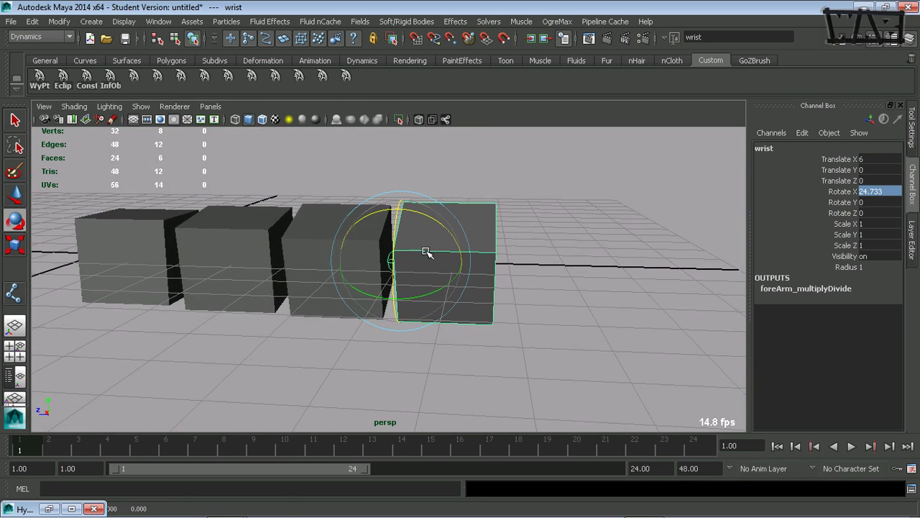
alt+drag(410, 256, 535, 290)
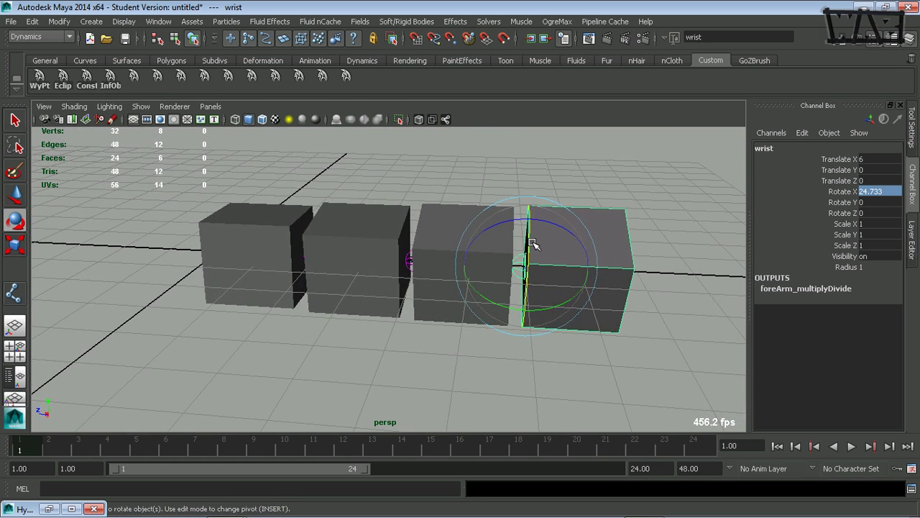
middle_drag(526, 242, 516, 261)
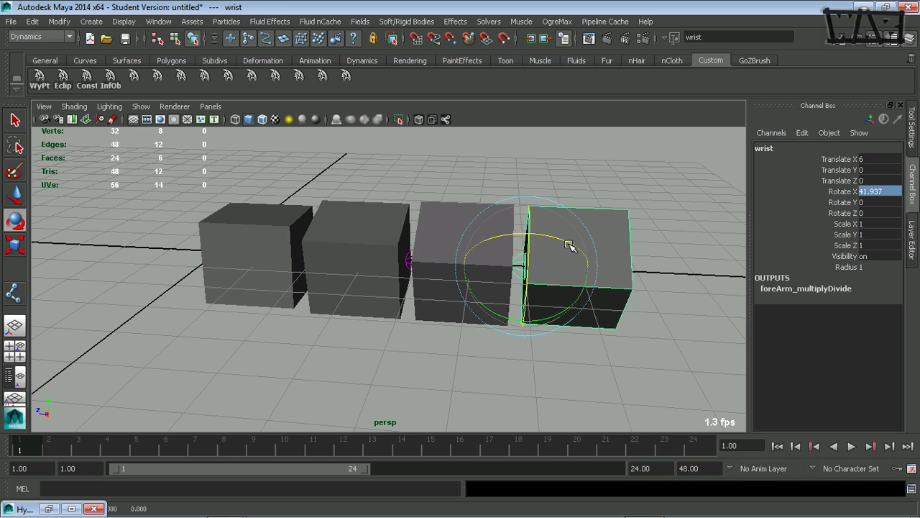
drag(559, 247, 544, 263)
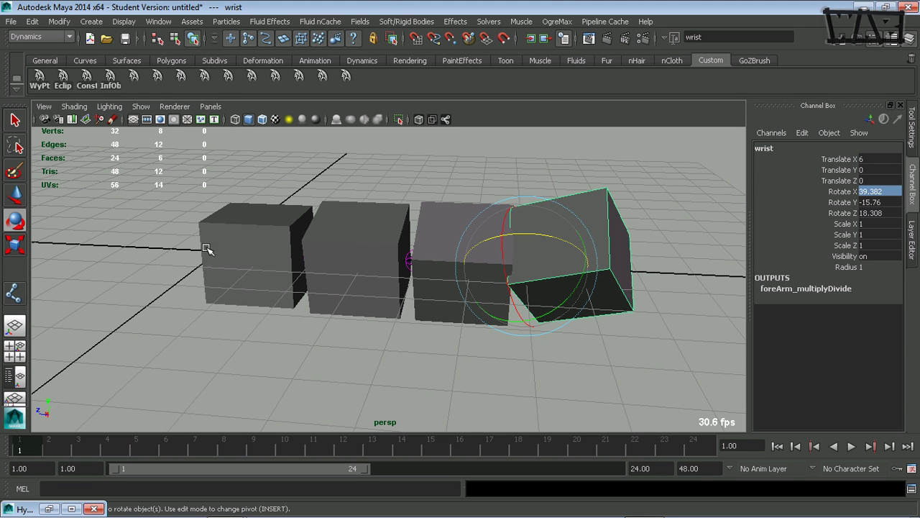
Step: Switch the Rotate Tool to Gimbal mode and rotate the wrist to about 26 degrees in Z, twisting it about X
double_click(15, 223)
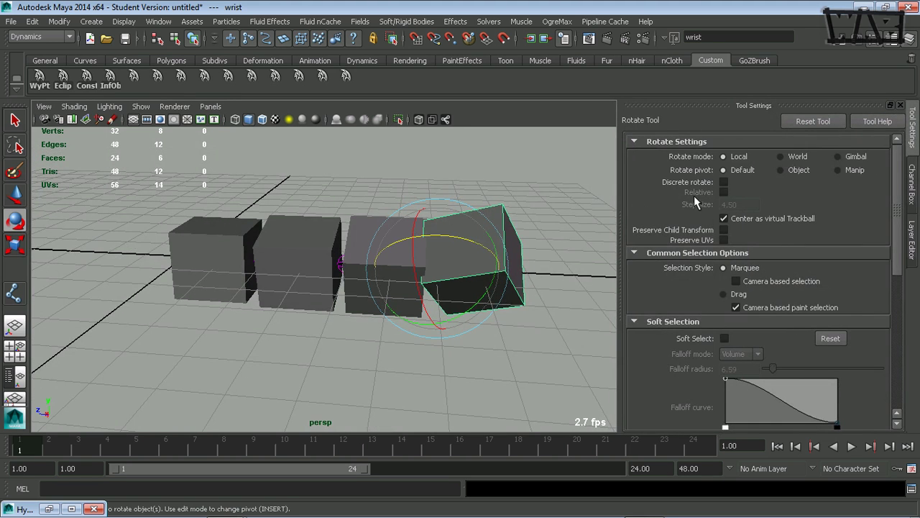
click(838, 157)
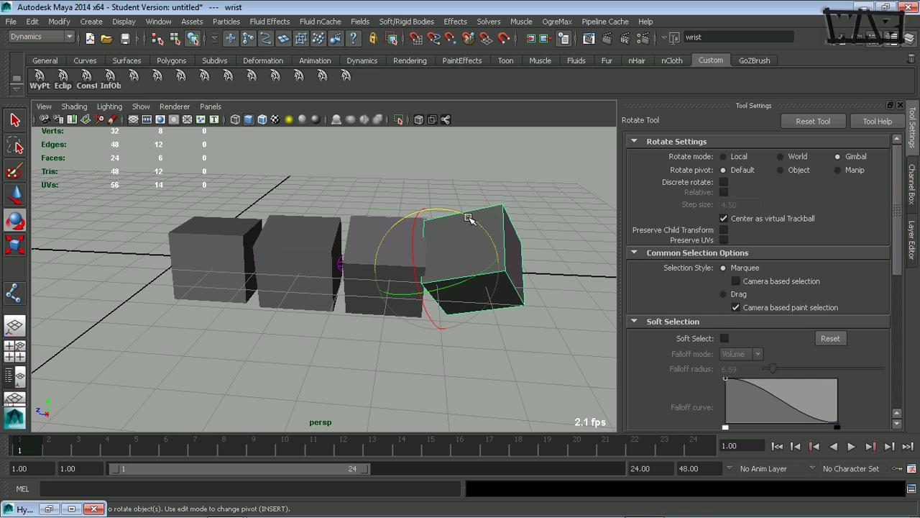
alt+drag(463, 215, 442, 251)
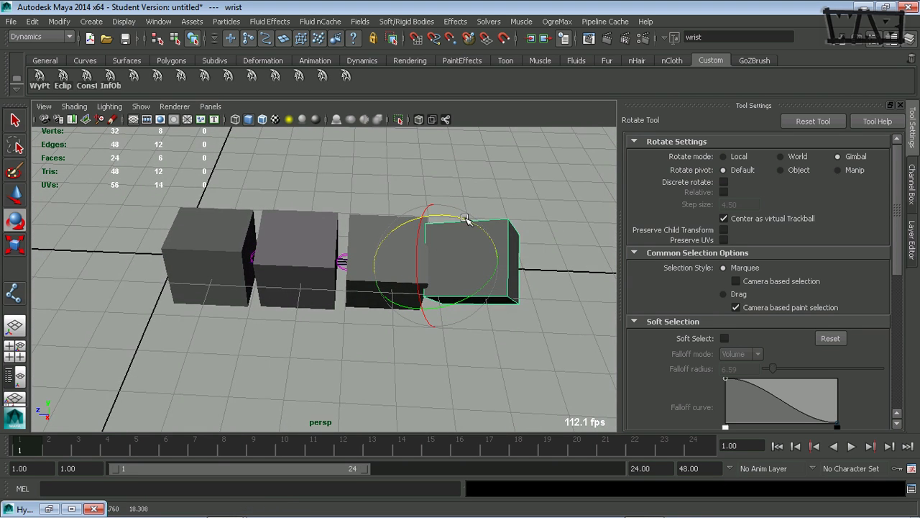
drag(464, 218, 434, 304)
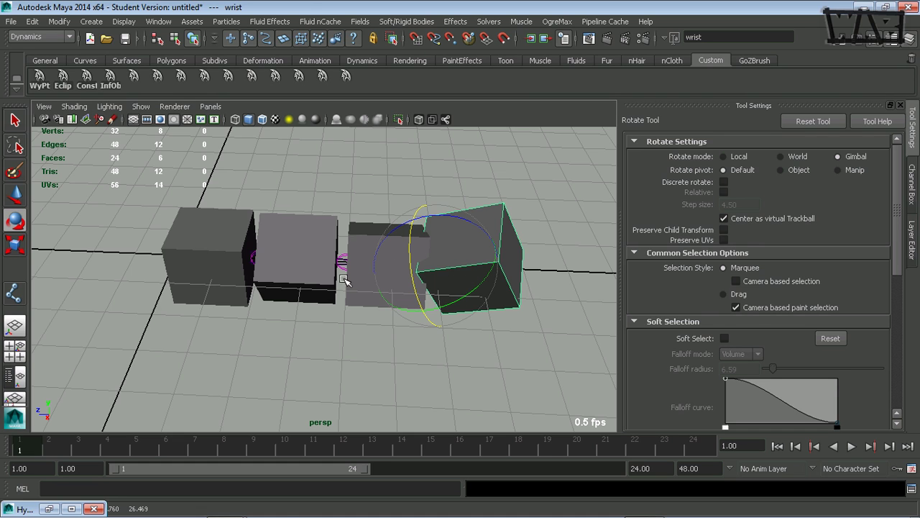
Step: Rotate the elbow joint so that the whole forearm chain is raised off the grid
alt+right_drag(401, 319, 277, 325)
alt+middle_drag(277, 325, 276, 326)
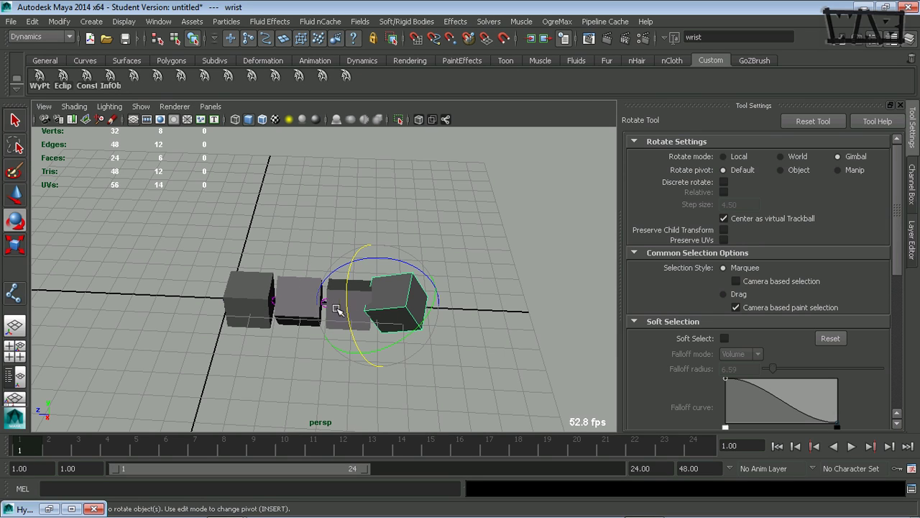
alt+drag(205, 319, 229, 322)
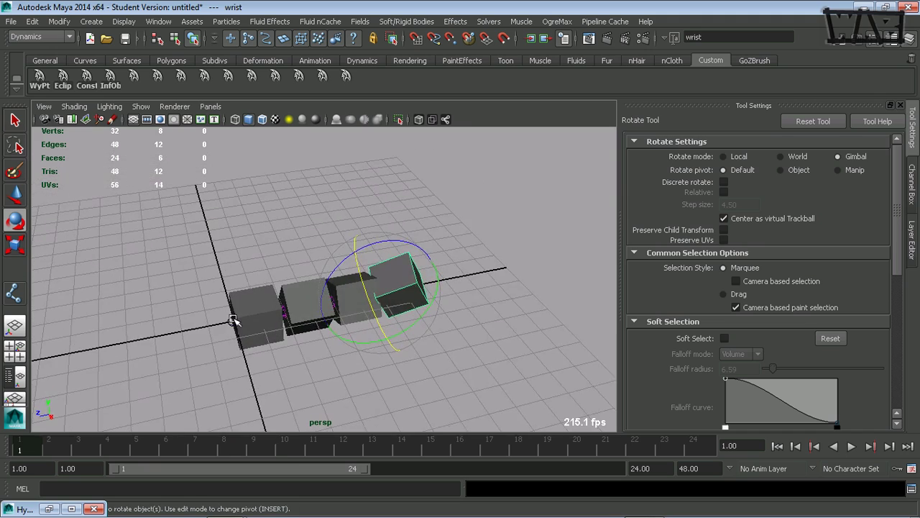
click(226, 320)
drag(199, 285, 197, 305)
Step: Rotate the wrist on the raised arm to about -5 degrees in Z and twist it about X
alt+drag(281, 272, 361, 306)
click(409, 249)
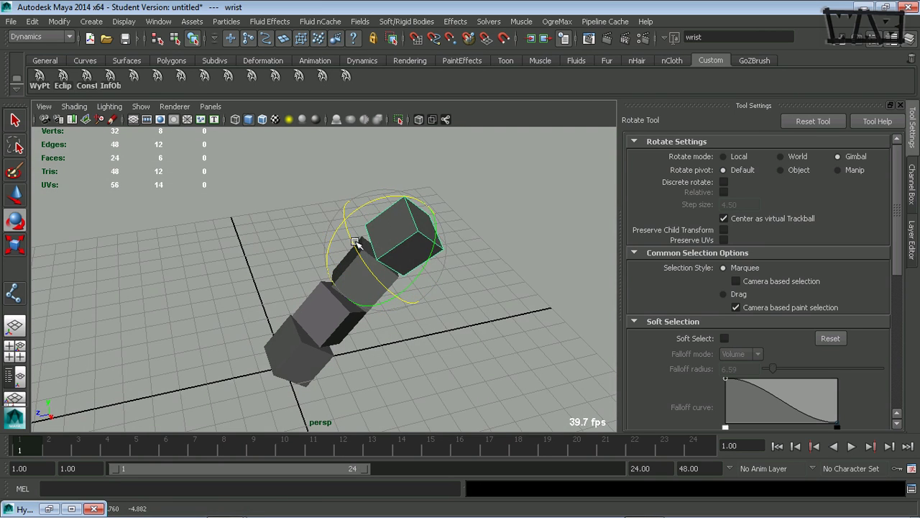
drag(386, 213, 418, 278)
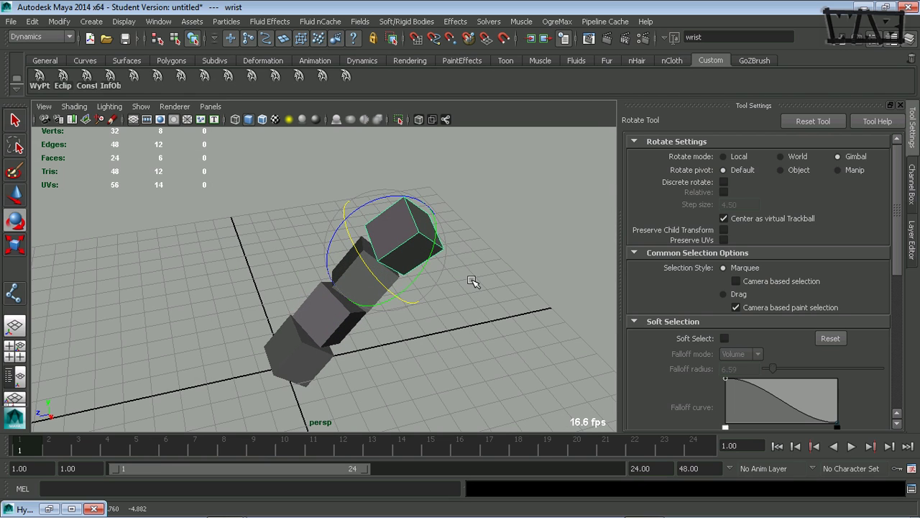